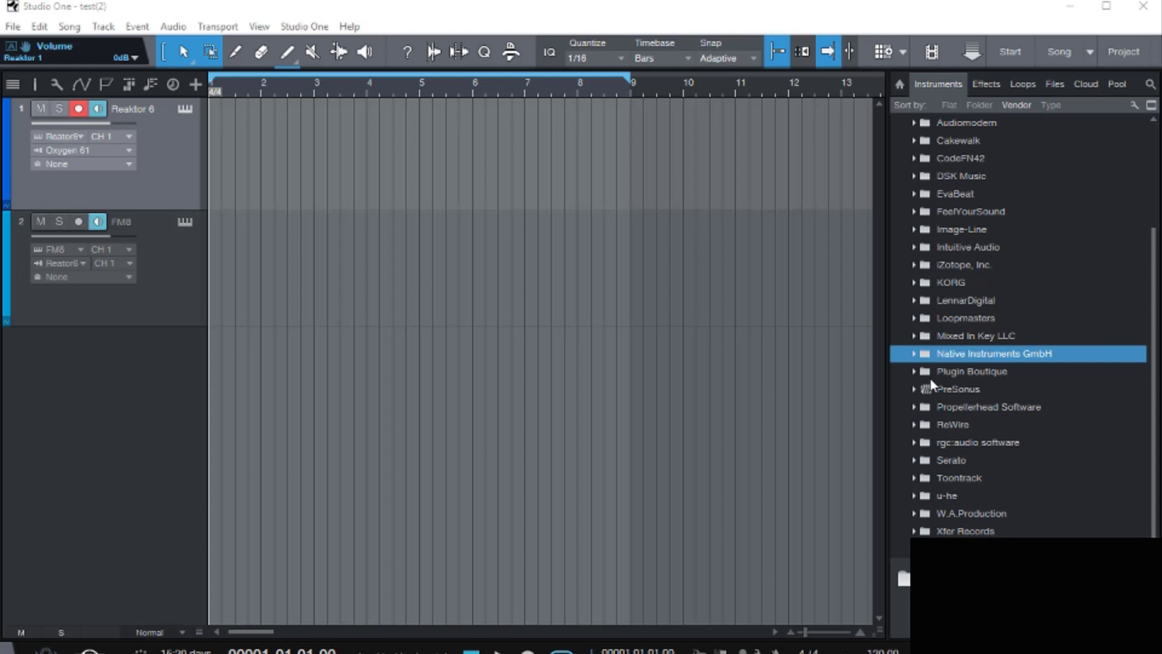
- List the Native Instruments GmbH plugins in the browser and set the FM8 track's input to Oxygen 61
left_click(915, 354)
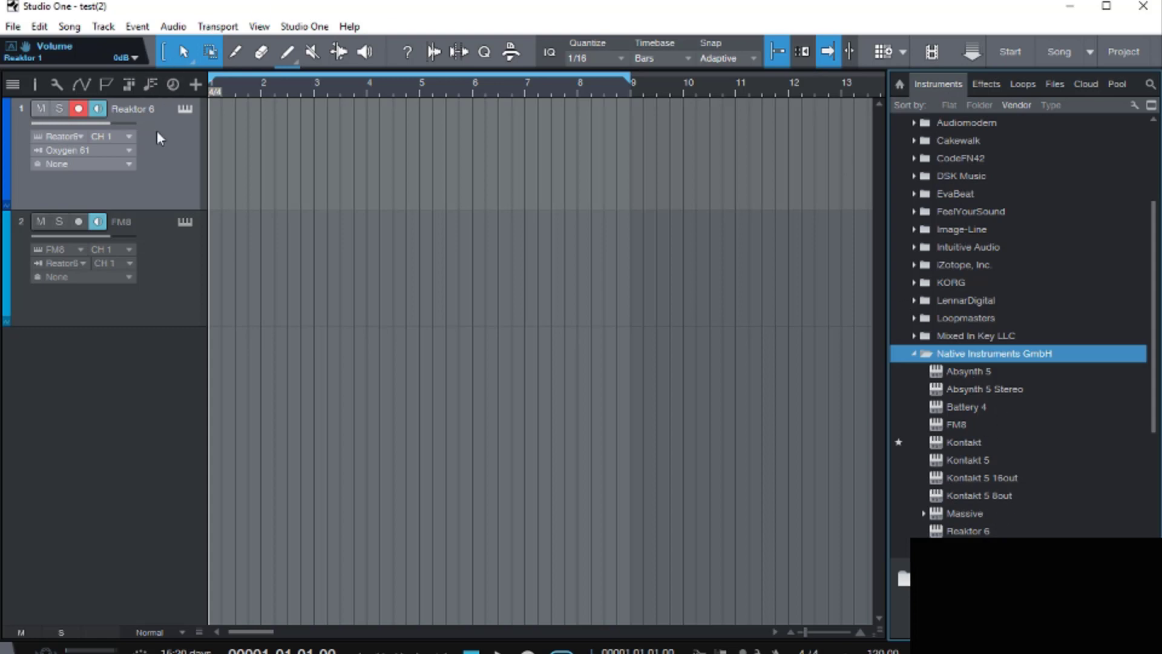
left_click(85, 264)
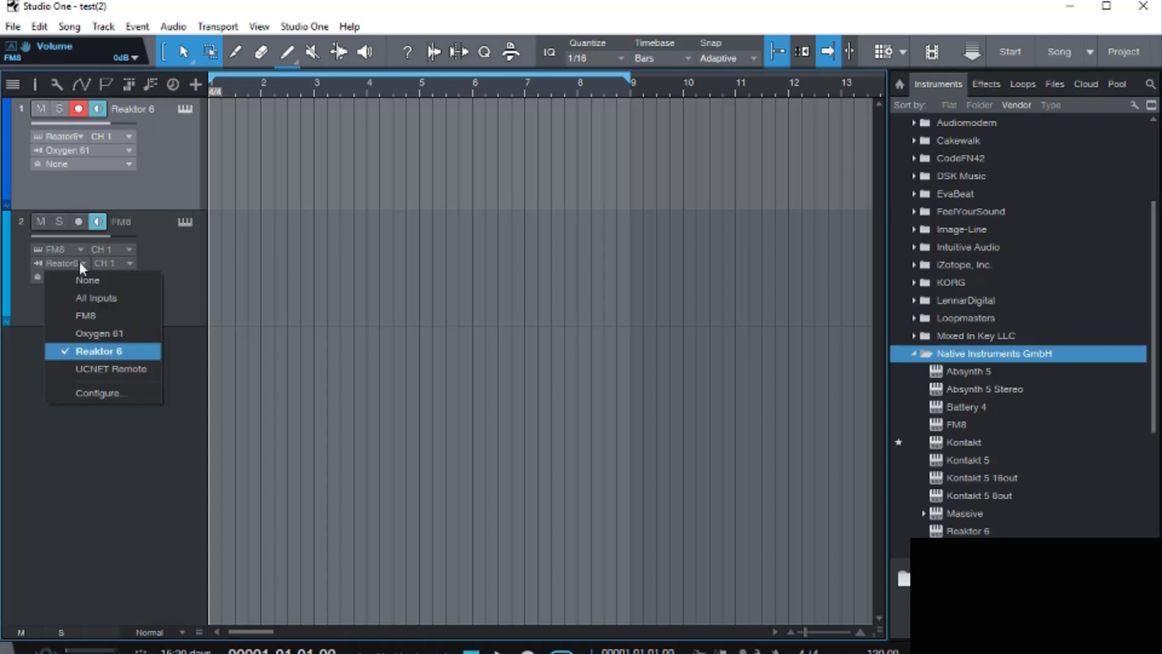
left_click(100, 334)
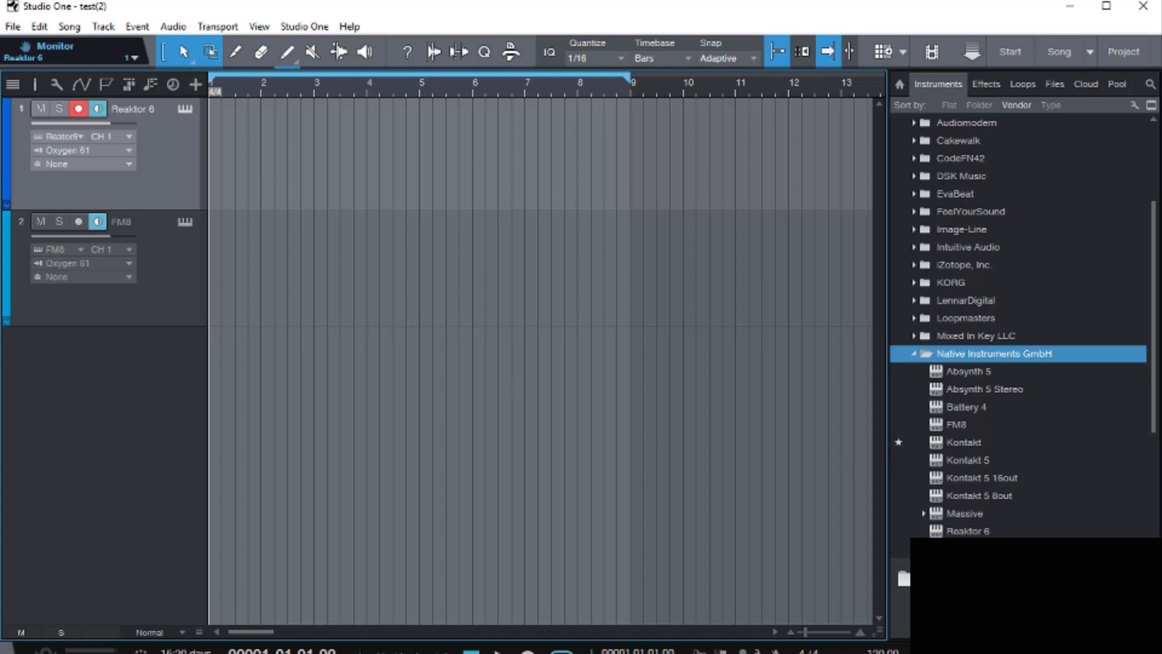
- Cancel the Add Tracks dialog without adding a track, then briefly play and stop the song
double_click(97, 410)
left_click(684, 474)
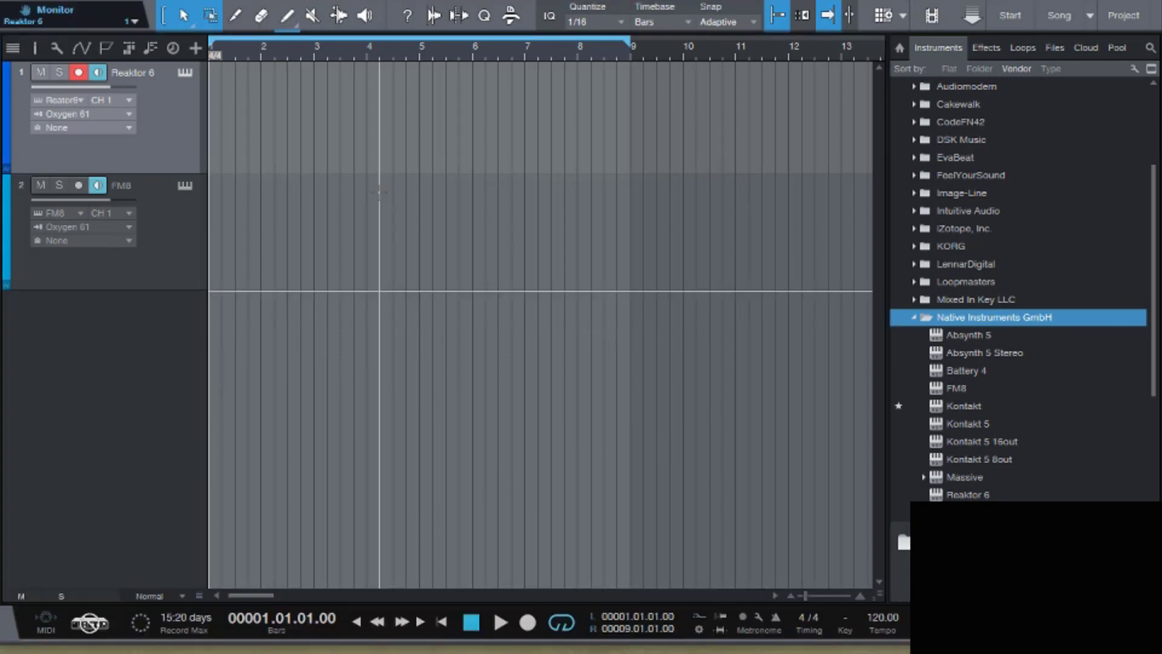
left_click(500, 622)
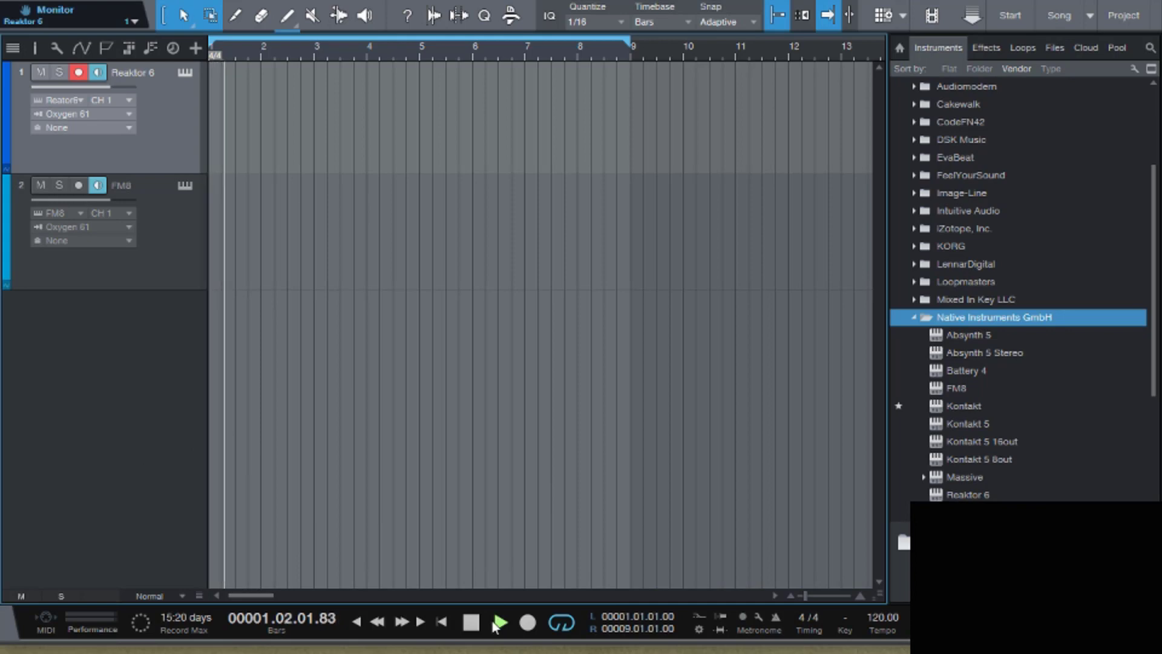
key("space")
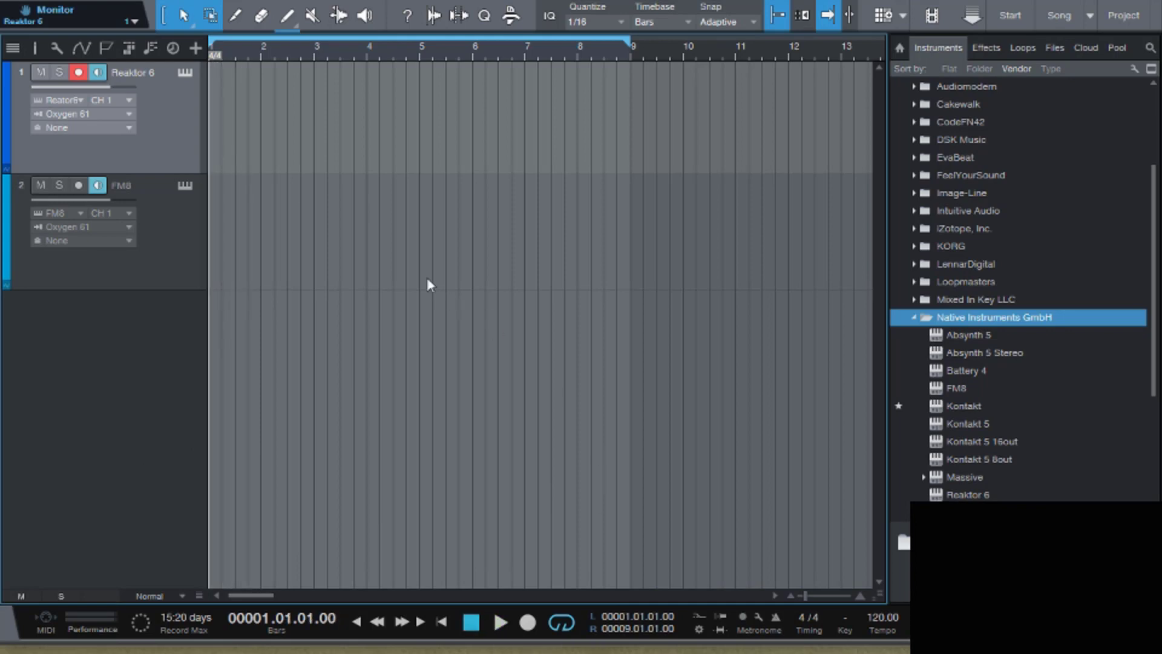
- Open track 1's Reaktor 6 window and load the grid.ens MIDI Grid ensemble from the Files tab
left_click(183, 74)
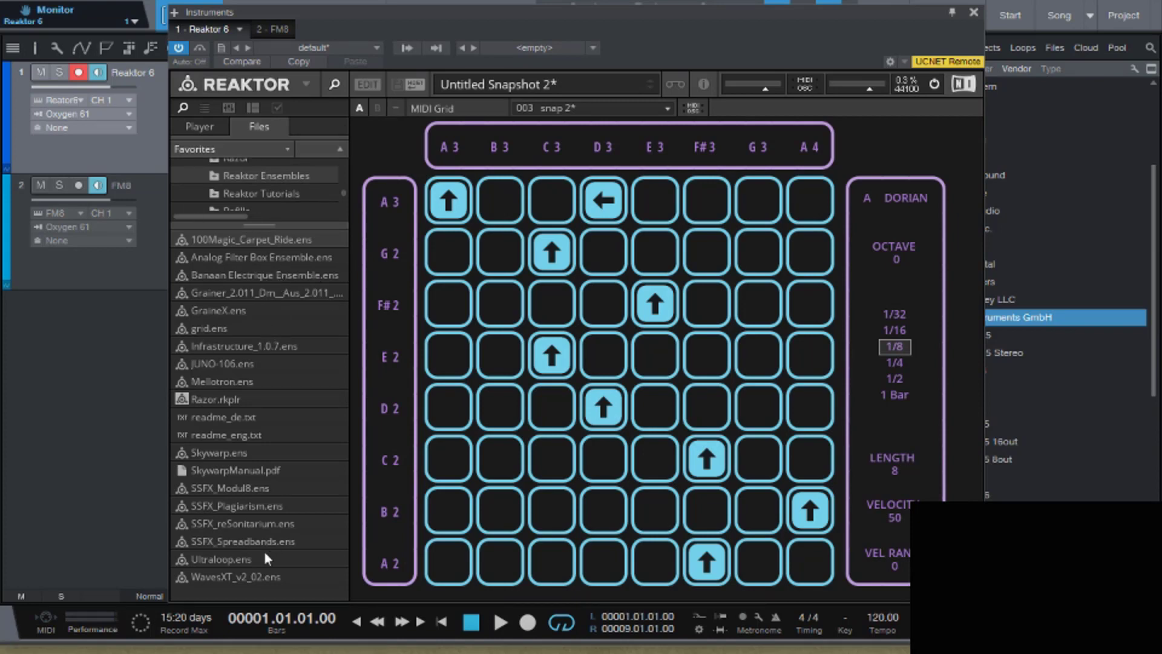
left_click(206, 329)
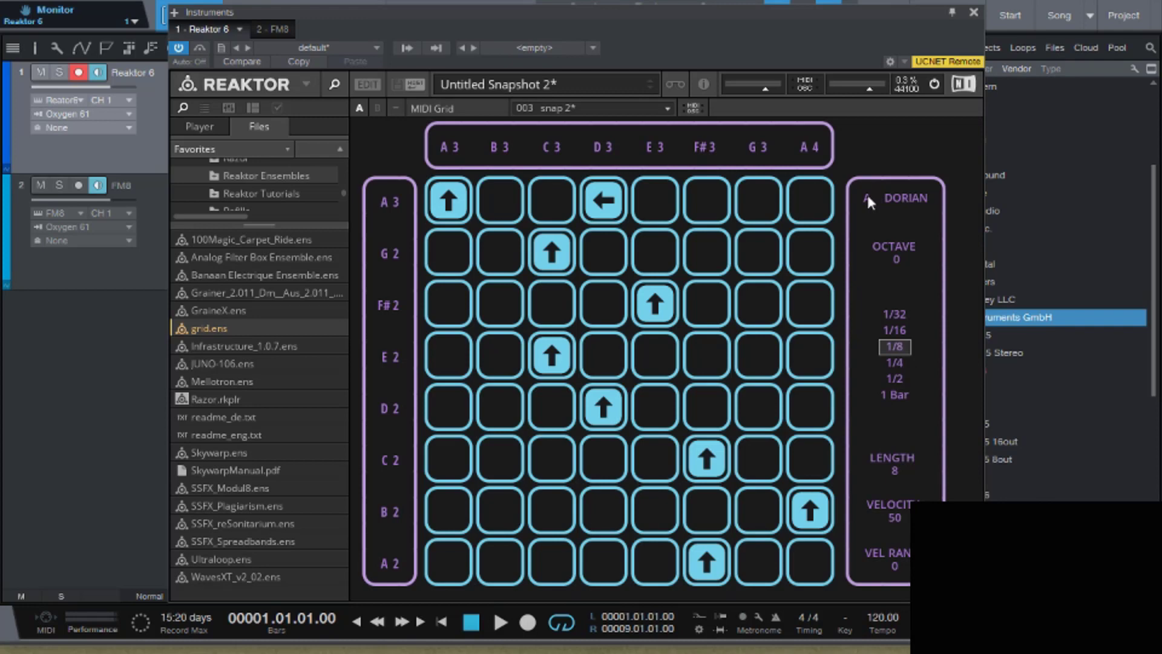
- Step the MIDI Grid's scale root up six semitones and switch the mode from Dorian to Ionian
scroll(868, 196, "down", 2)
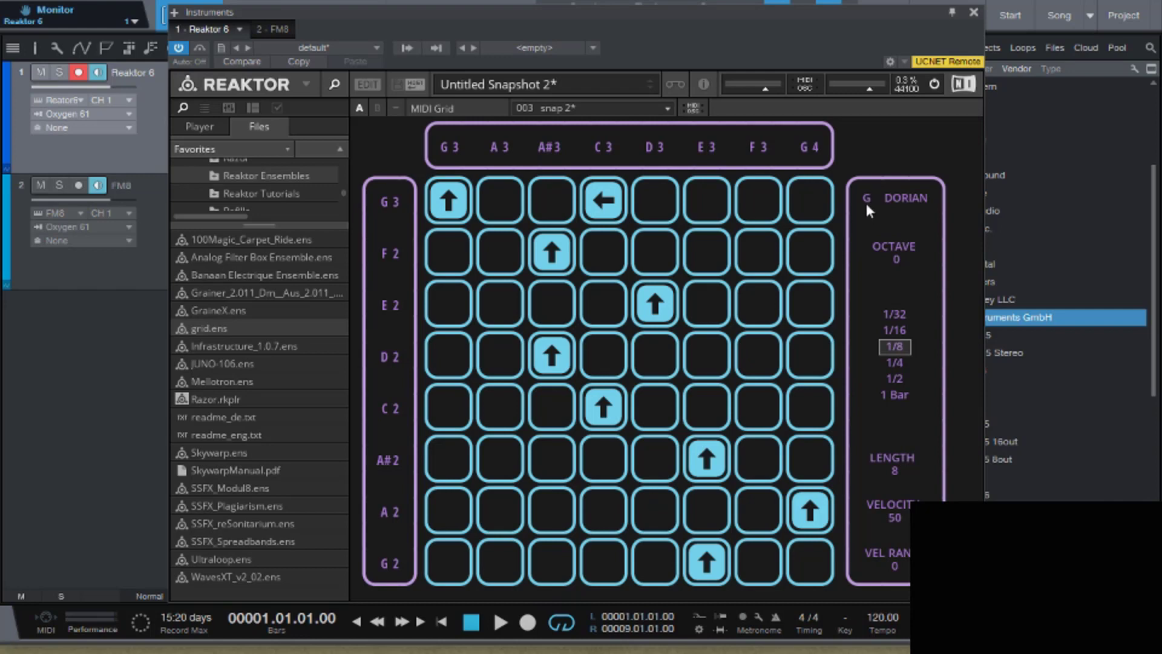
scroll(867, 199, "down", 1)
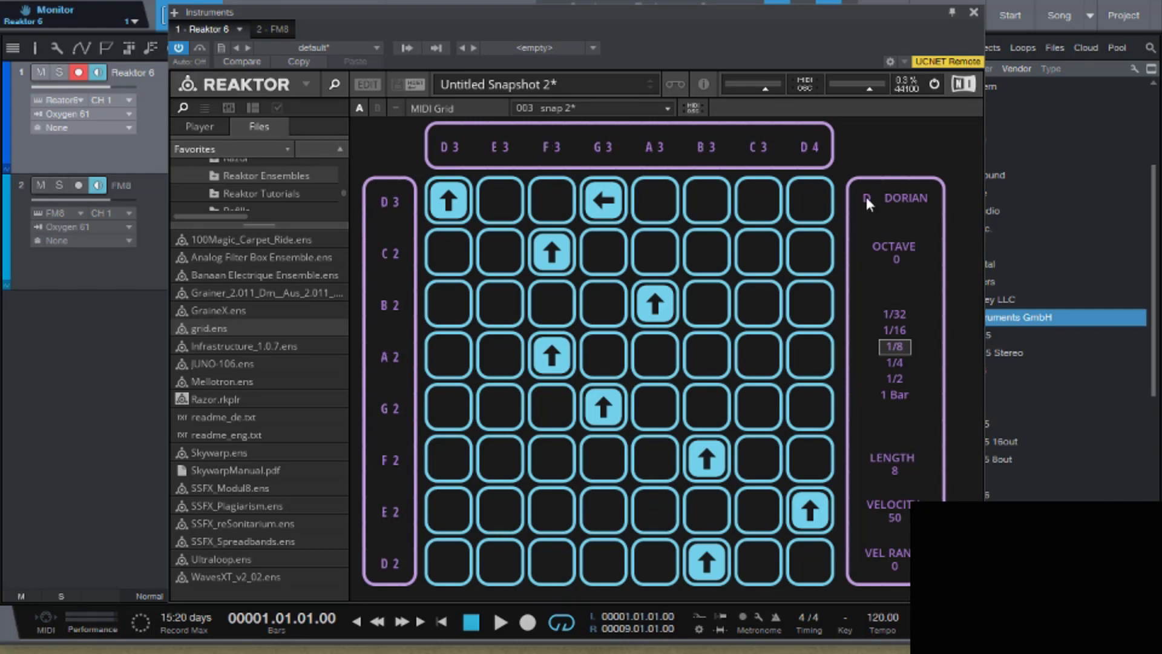
scroll(866, 191, "down", 20)
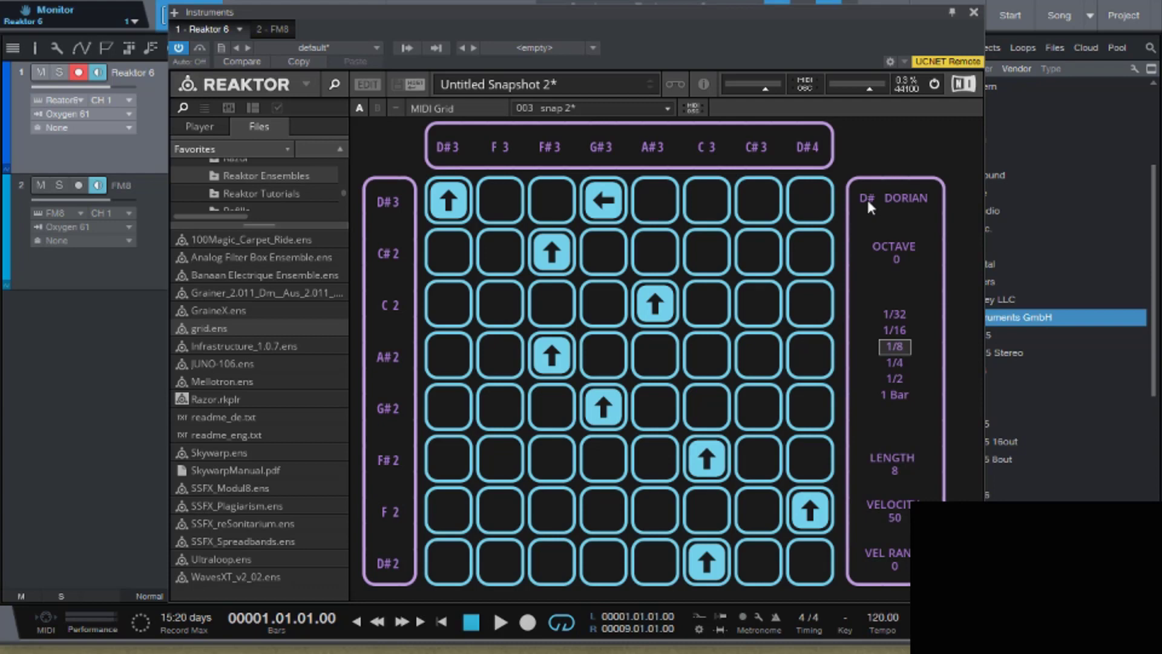
scroll(869, 202, "down", 1)
scroll(872, 204, "down", 1)
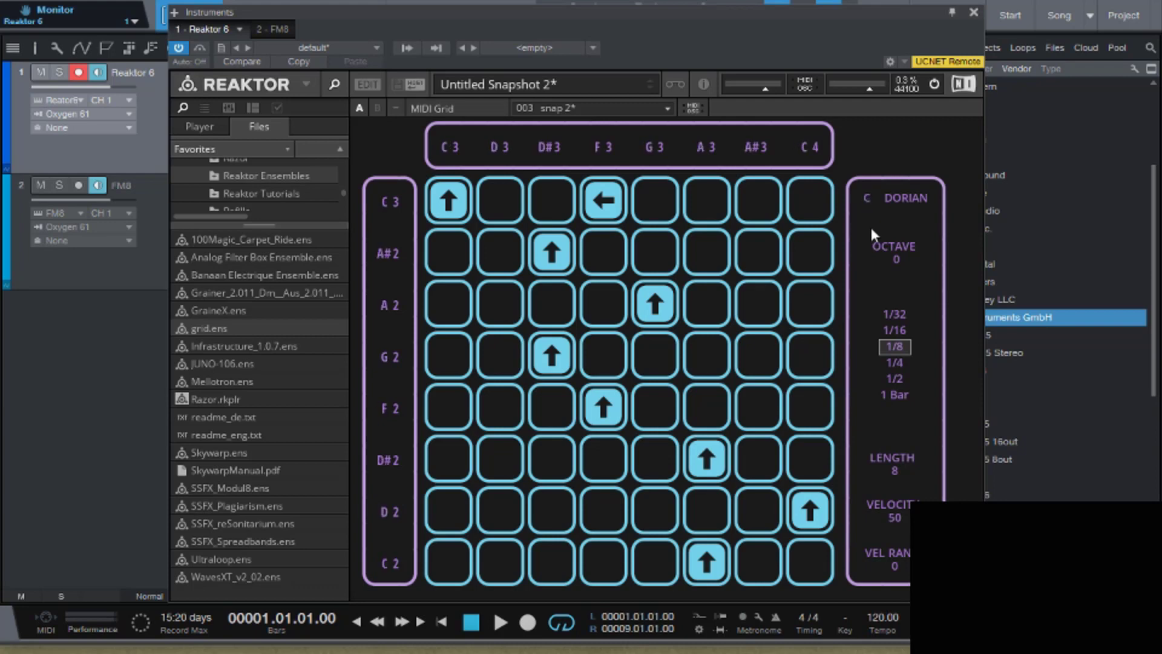
scroll(868, 194, "down", 3)
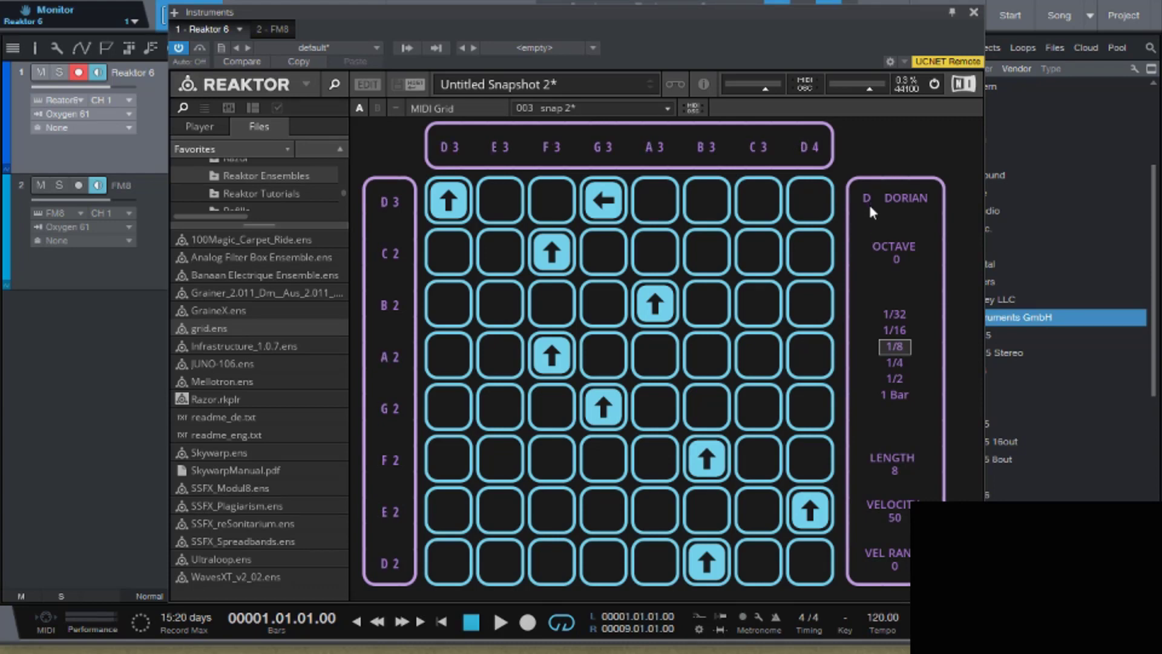
scroll(866, 201, "down", 1)
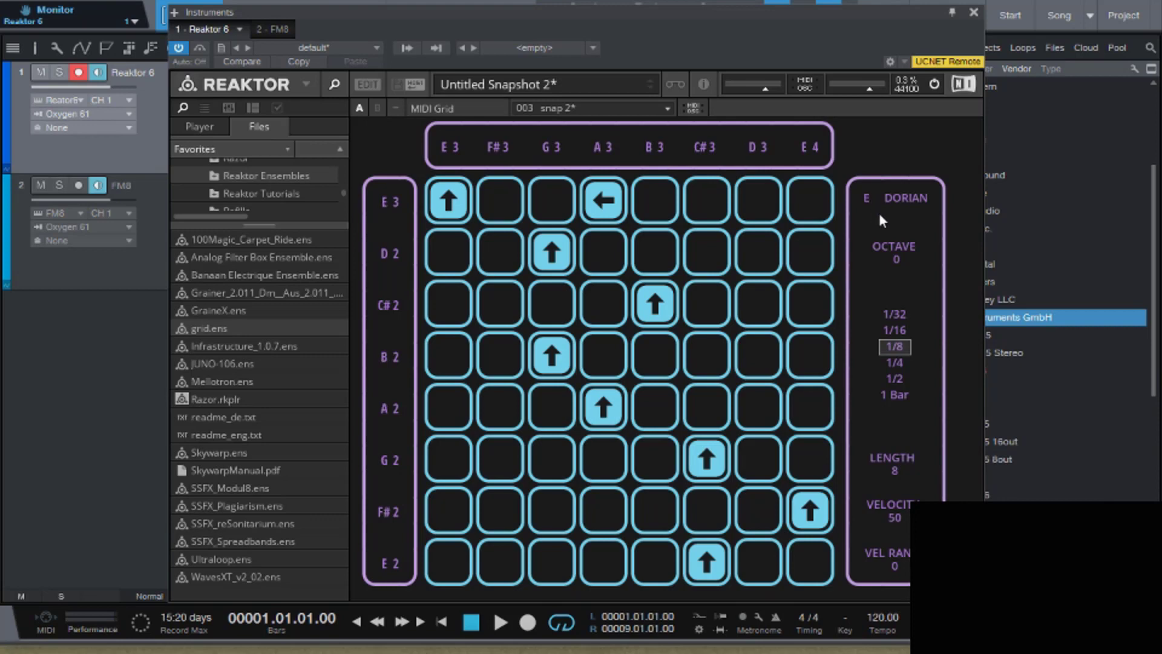
scroll(867, 199, "down", 1)
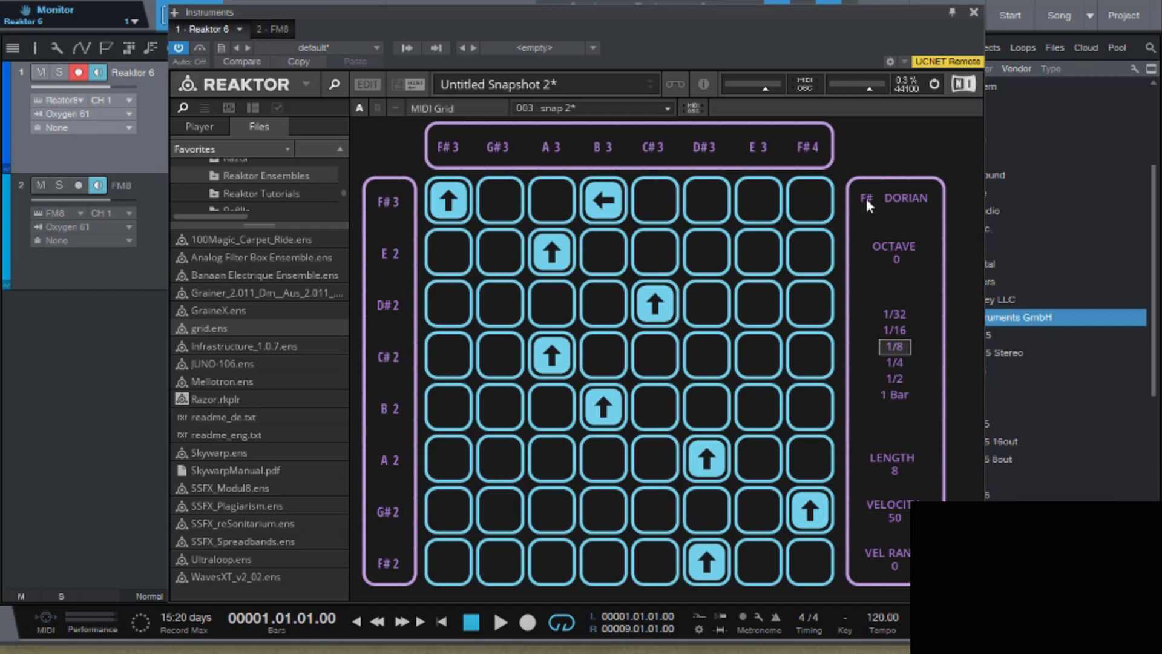
left_click(866, 202)
left_click(870, 201)
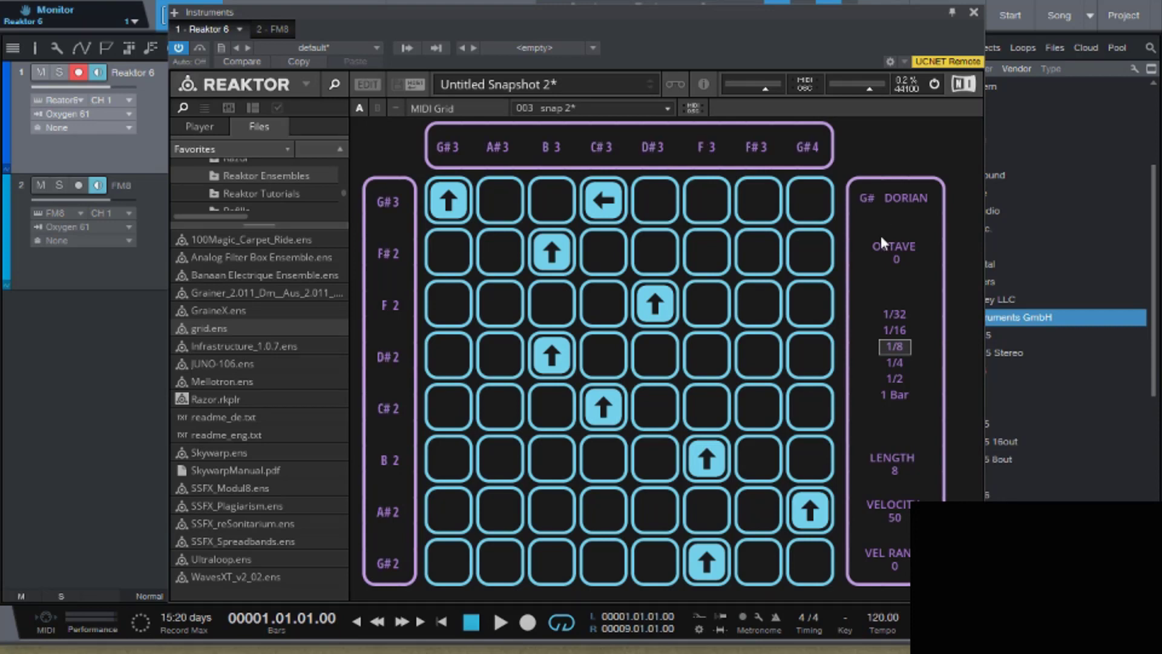
left_click(868, 199)
left_click(873, 202)
left_click(873, 199)
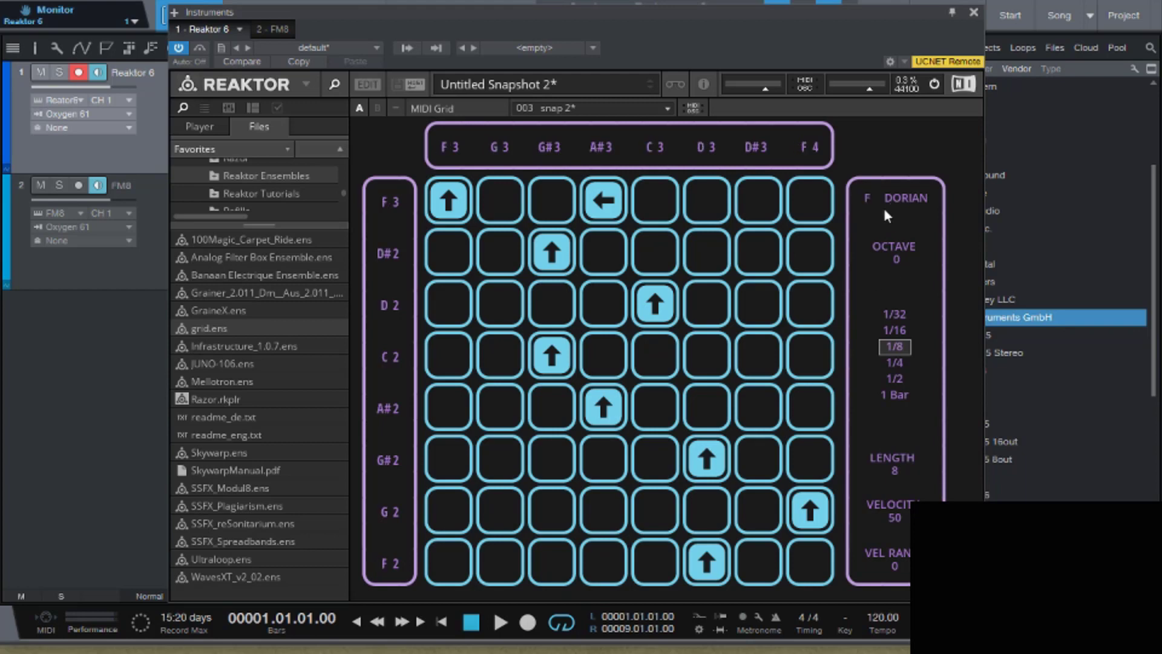
left_click(869, 196)
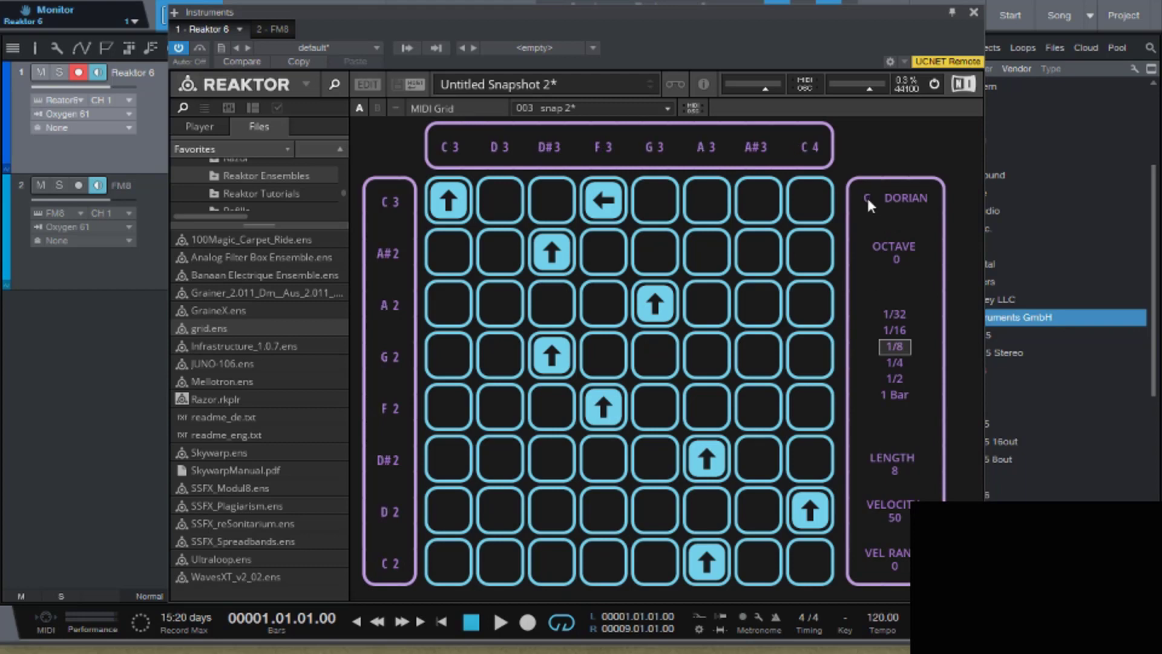
left_click(910, 198)
- Try Lydian and Mixolydian modes, return to Dorian, and scroll the root note to A
mouse_move(909, 209)
left_mouse_down()
mouse_move(907, 223)
mouse_move(905, 169)
mouse_move(906, 222)
left_mouse_up()
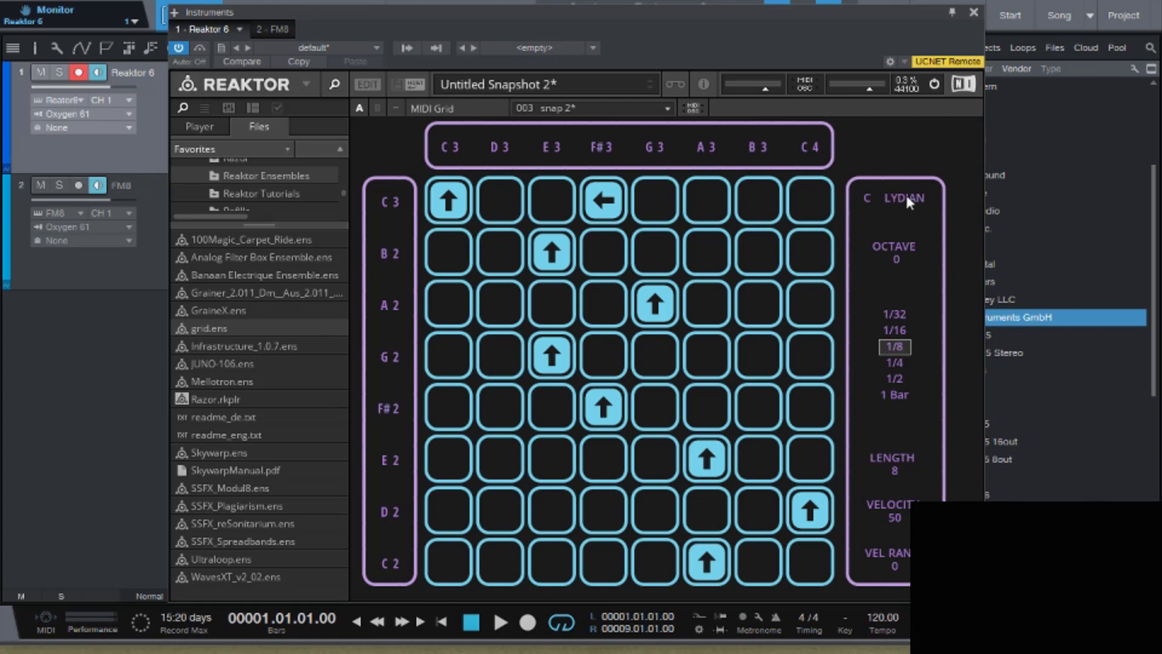
left_click_drag(902, 225, 901, 128)
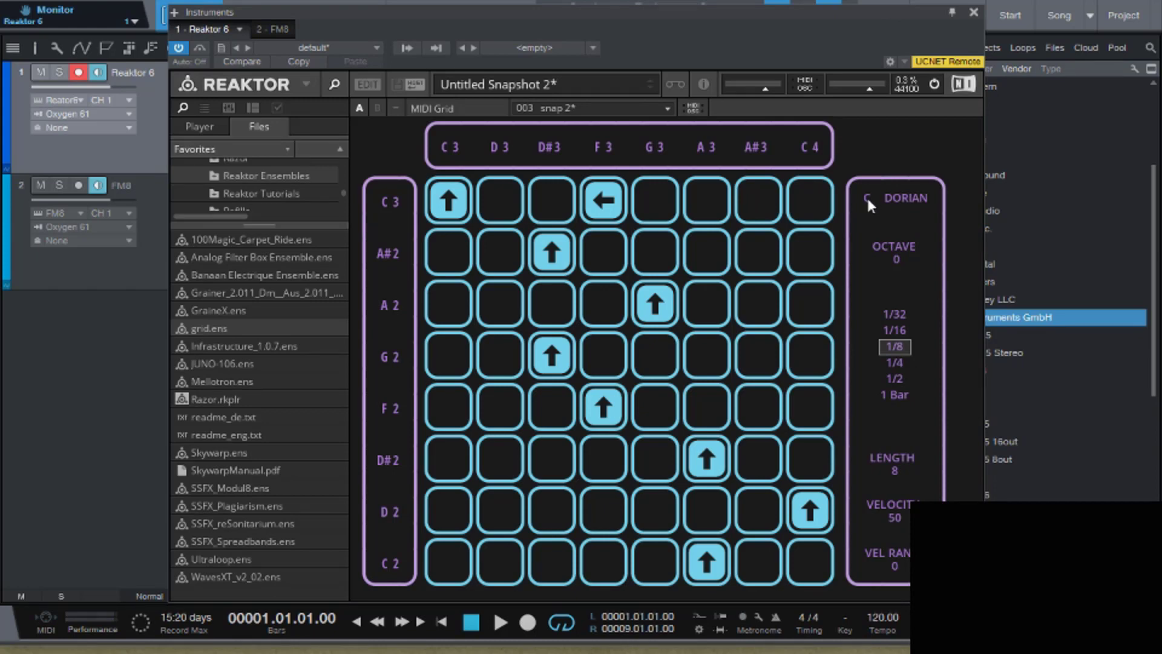
scroll(867, 195, "up", 2)
scroll(866, 195, "down", 3)
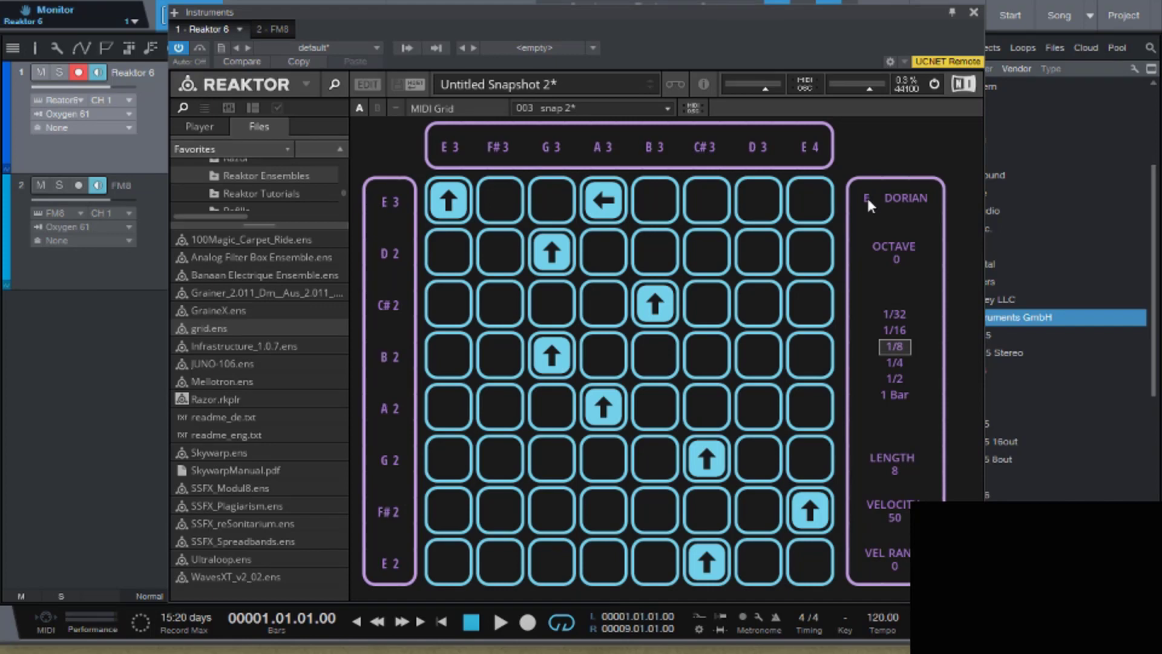
scroll(867, 198, "up", 4)
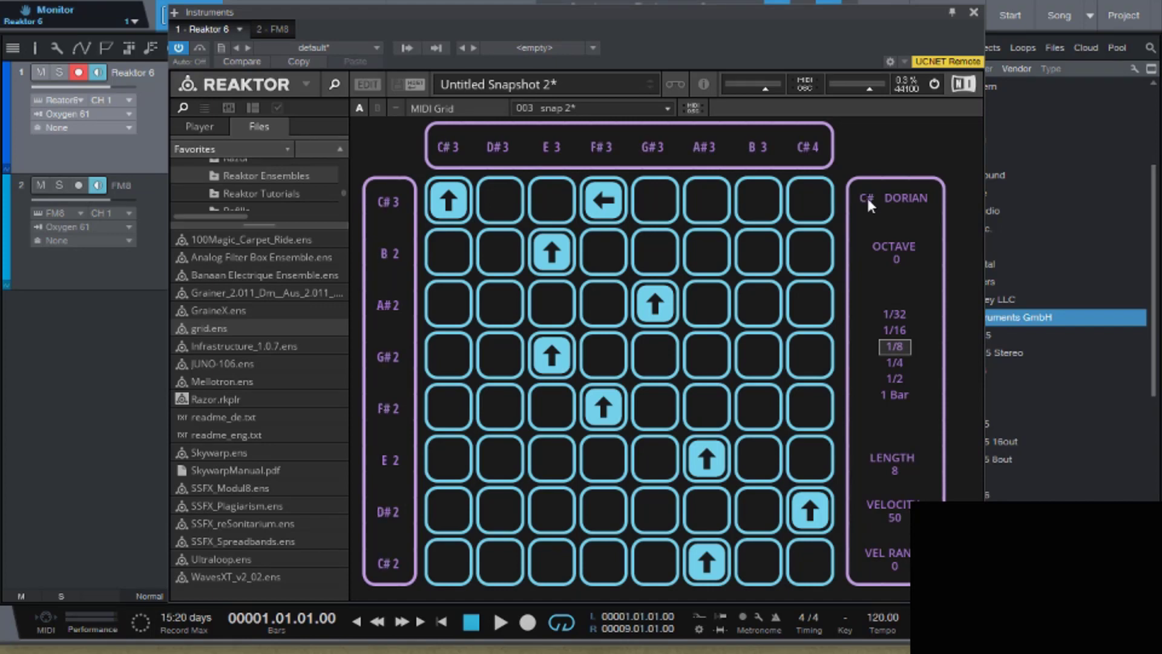
scroll(867, 198, "up", 4)
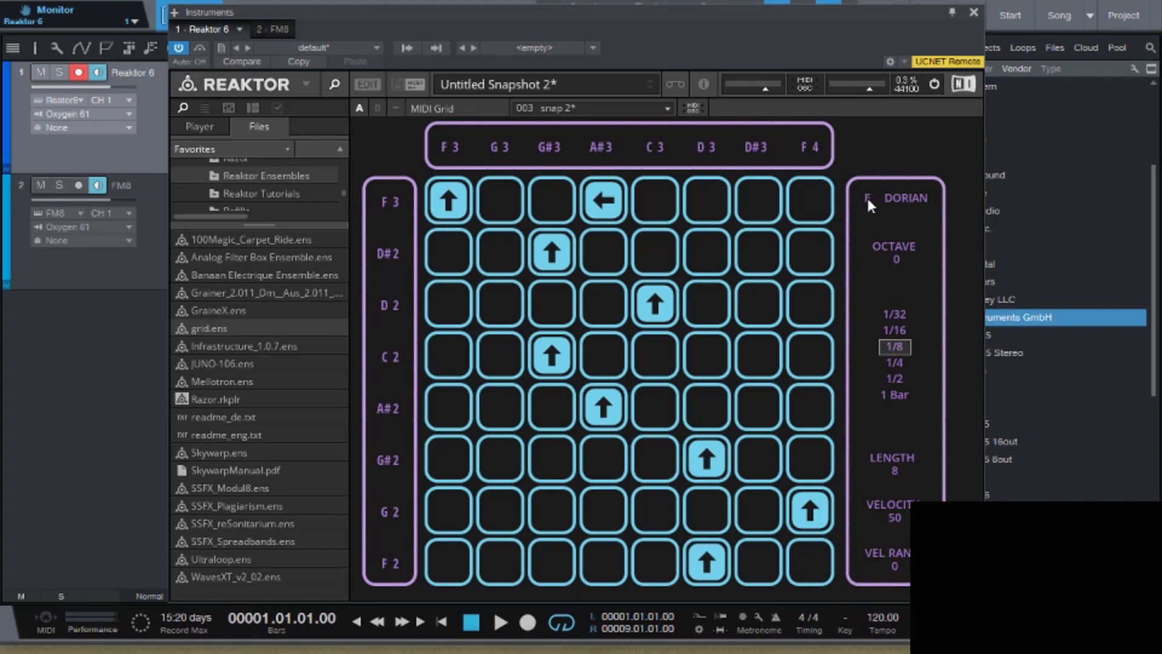
scroll(867, 198, "up", 2)
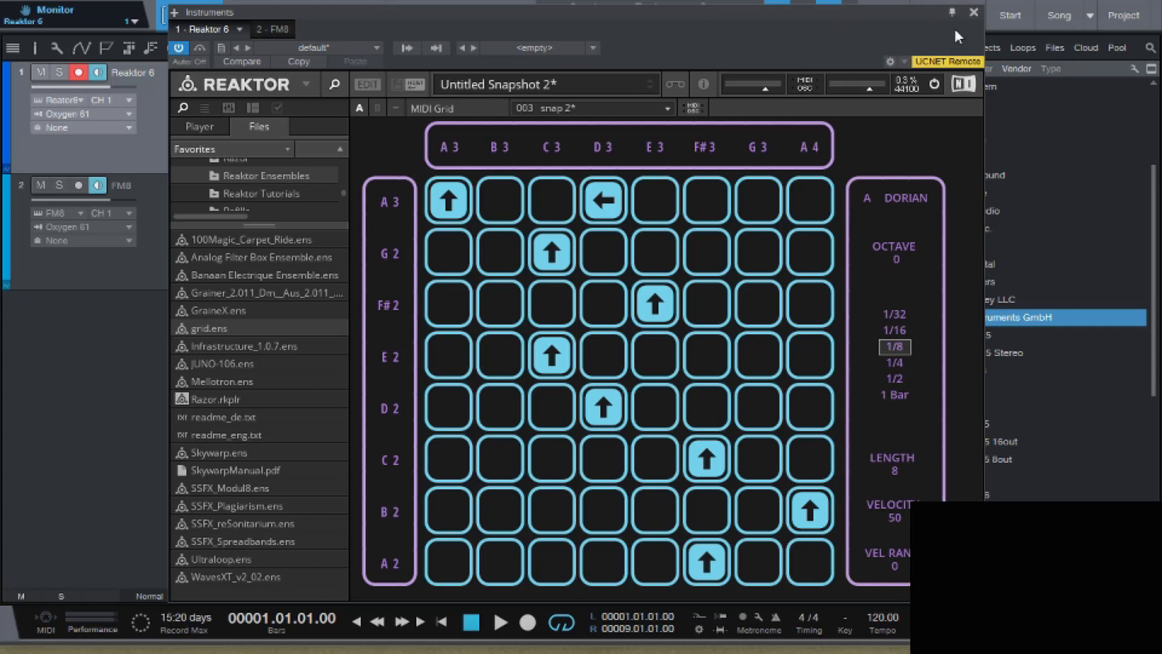
- Close the Reaktor window and briefly play, then stop and rewind the song
left_click(973, 12)
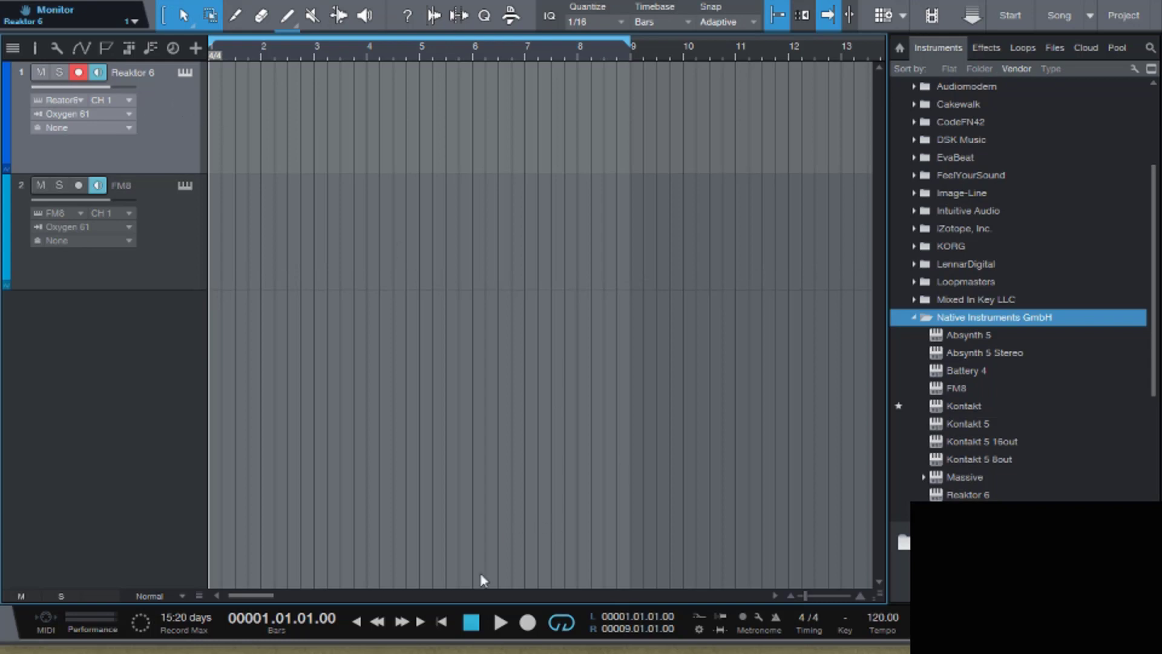
left_click(499, 623)
left_click(471, 623)
- Record-arm the FM8 track and change its MIDI input from Oxygen 61 to Reaktor 6
left_click(181, 221)
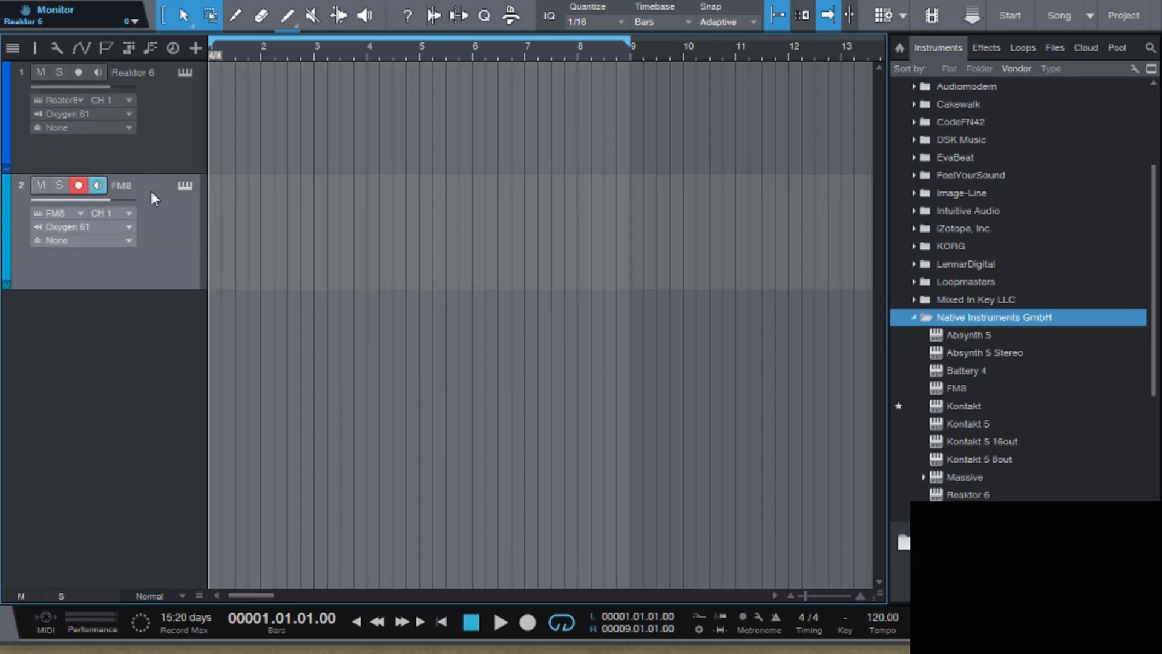
left_click(97, 228)
left_click(152, 228)
left_click(129, 227)
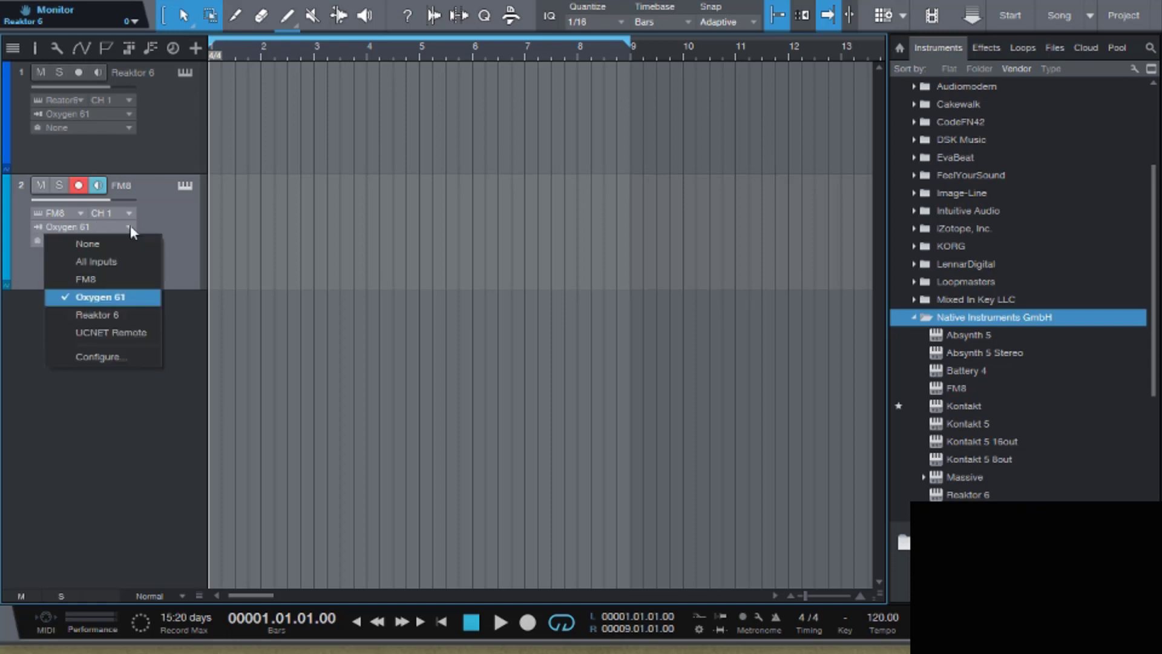
left_click(115, 315)
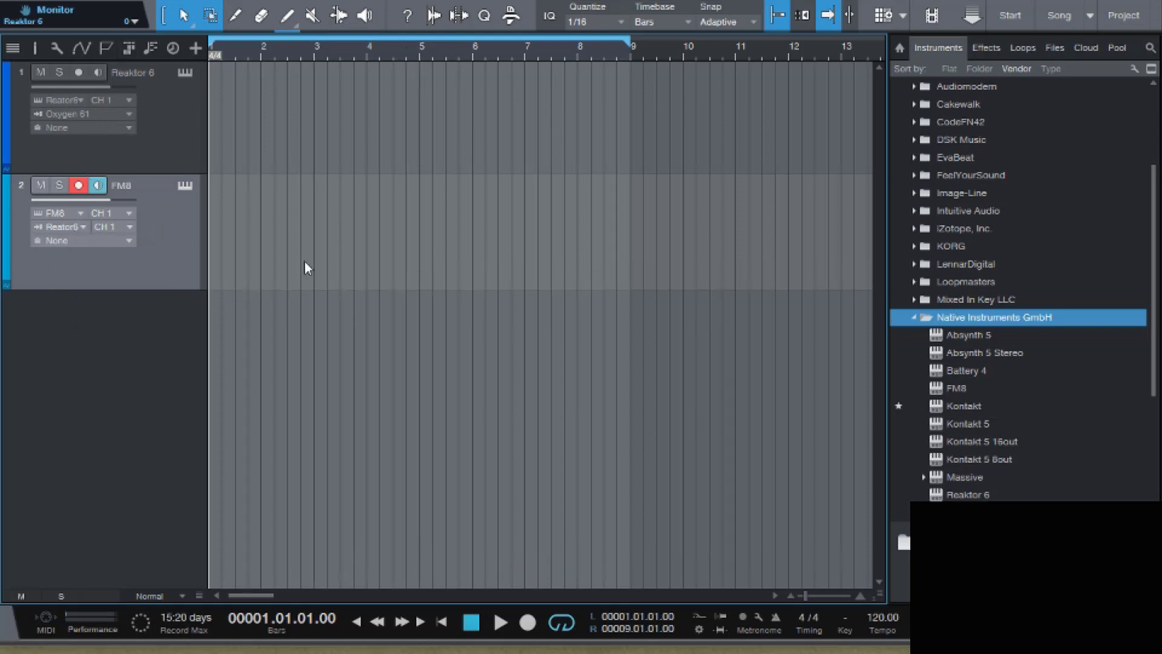
left_click(98, 183)
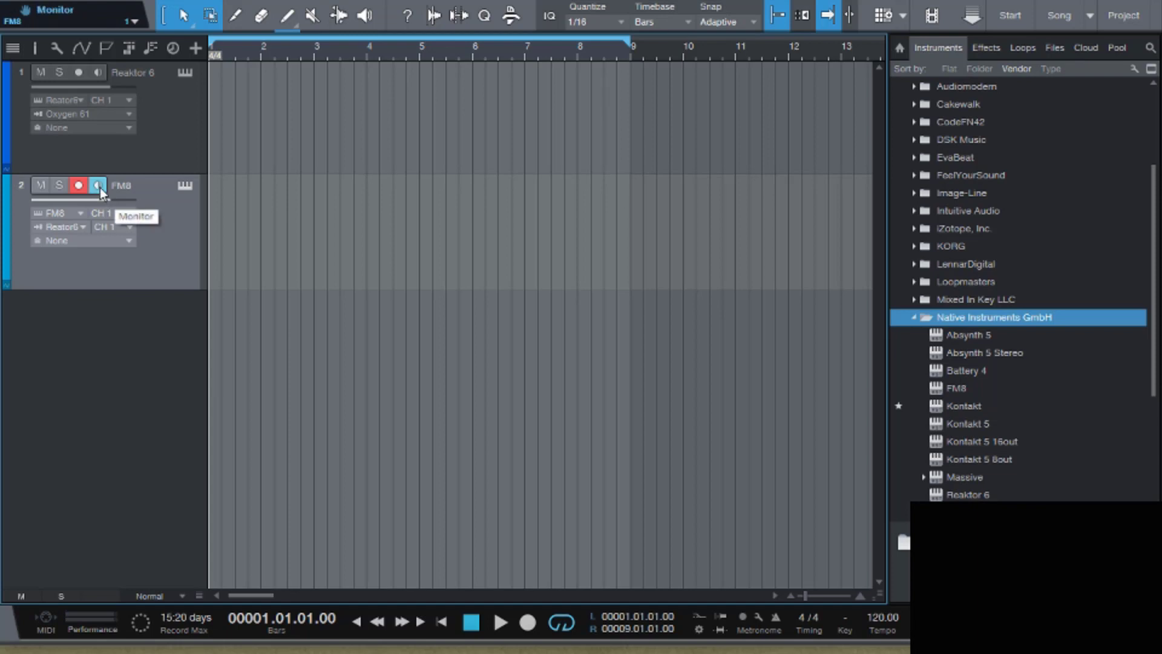
- Disarm the FM8 track, enable its monitoring, play the song briefly, then stop and return to bar 1
left_click(79, 185)
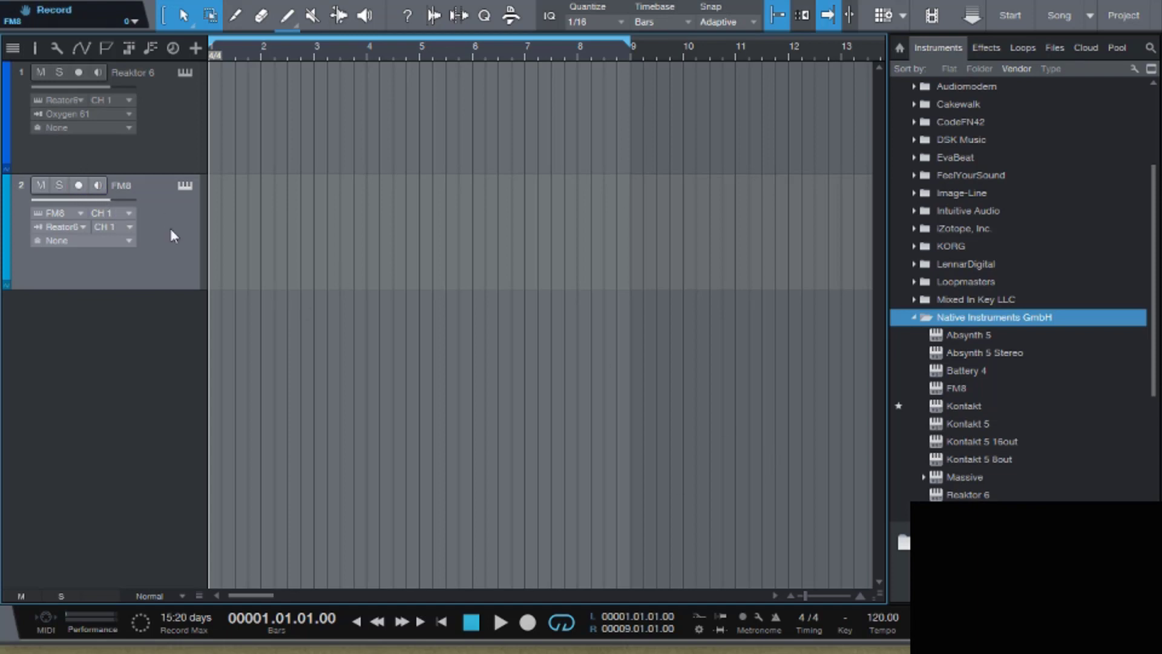
left_click(98, 185)
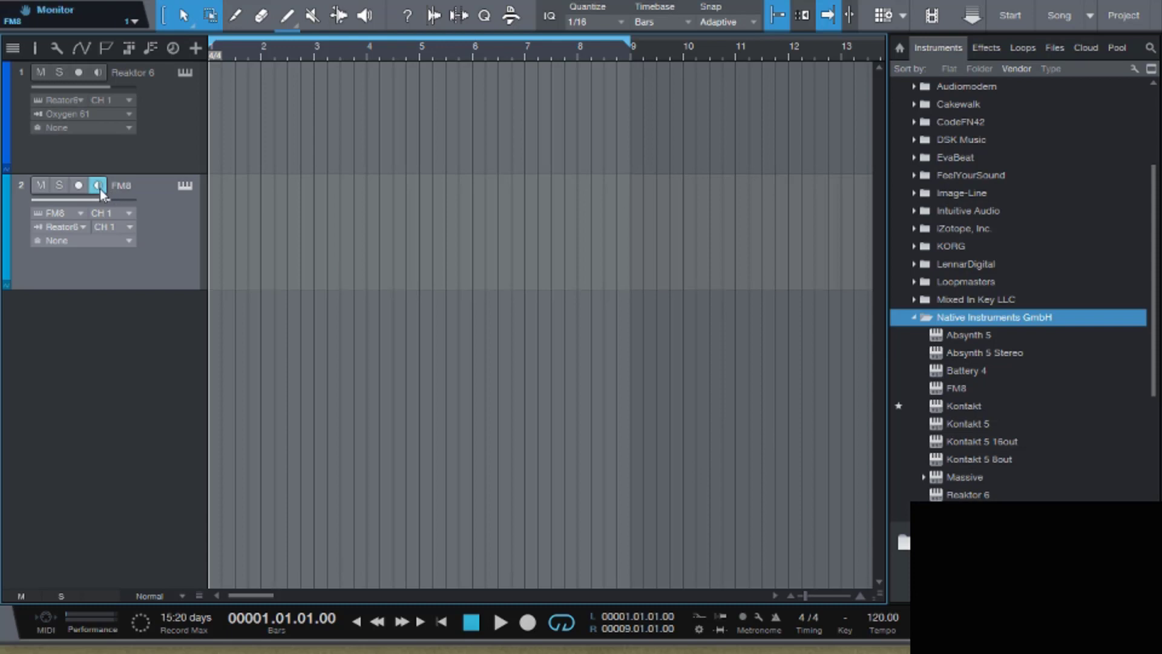
left_click(500, 624)
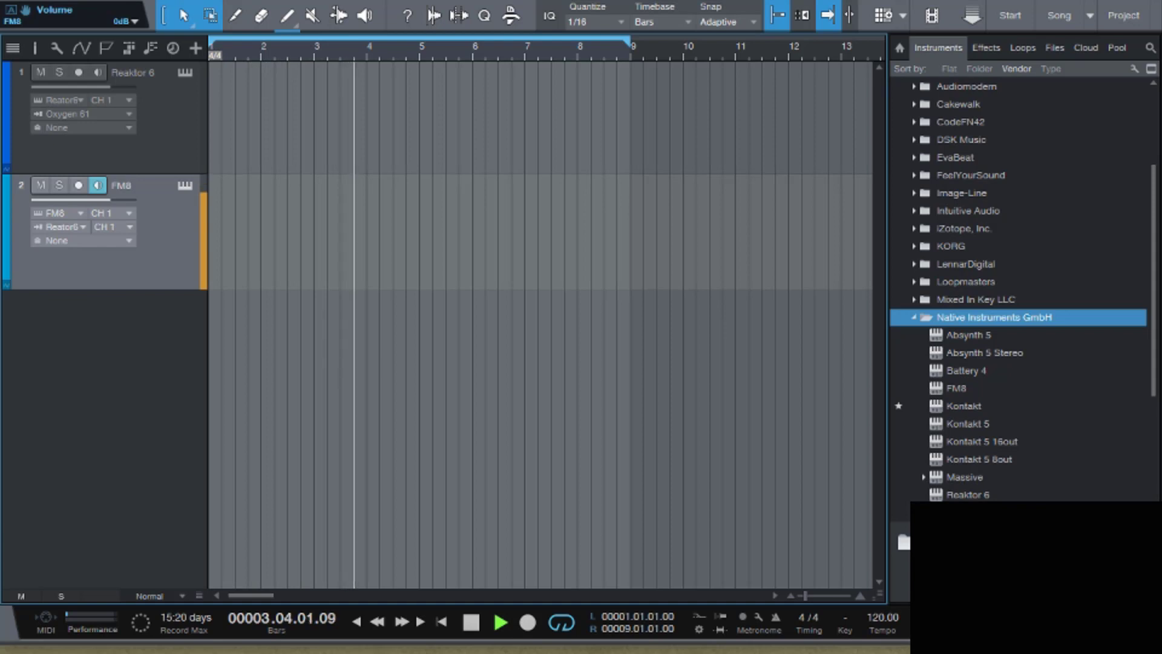
key("space")
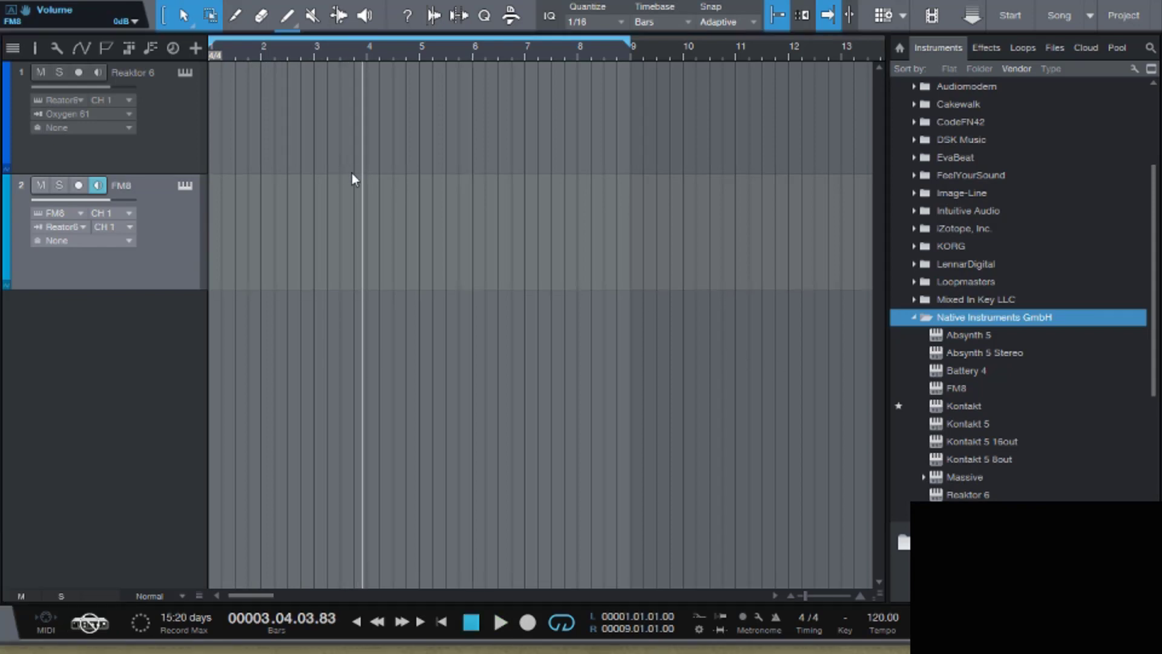
left_click(471, 622)
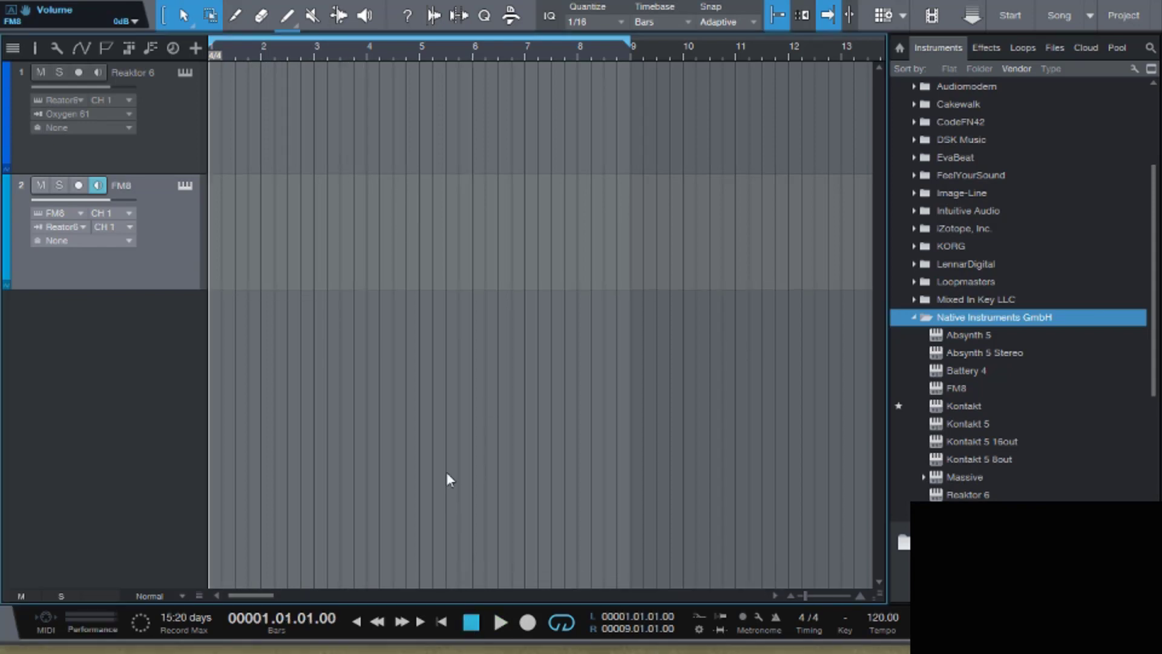